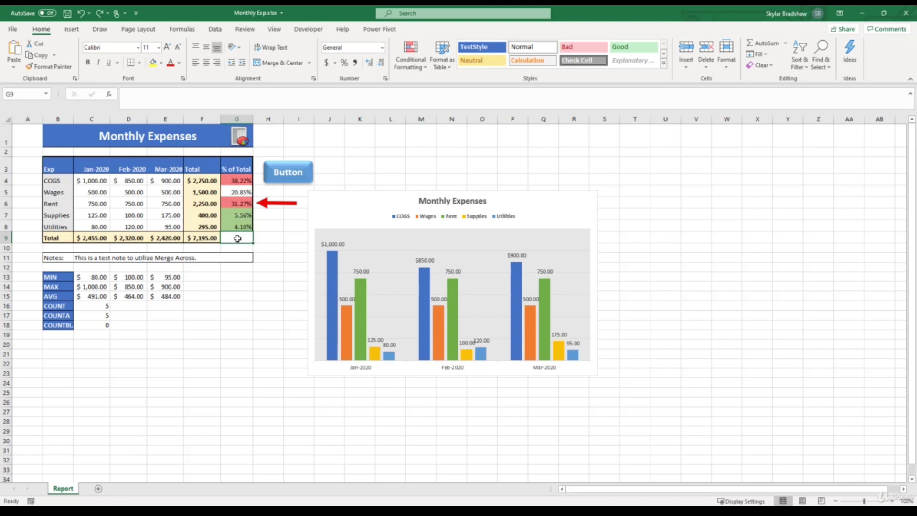
# Swap the Monthly Expenses chart's rows and columns, then swap back so months are grouped on the axis
pyautogui.press('Delete')
pyautogui.click(336, 206)
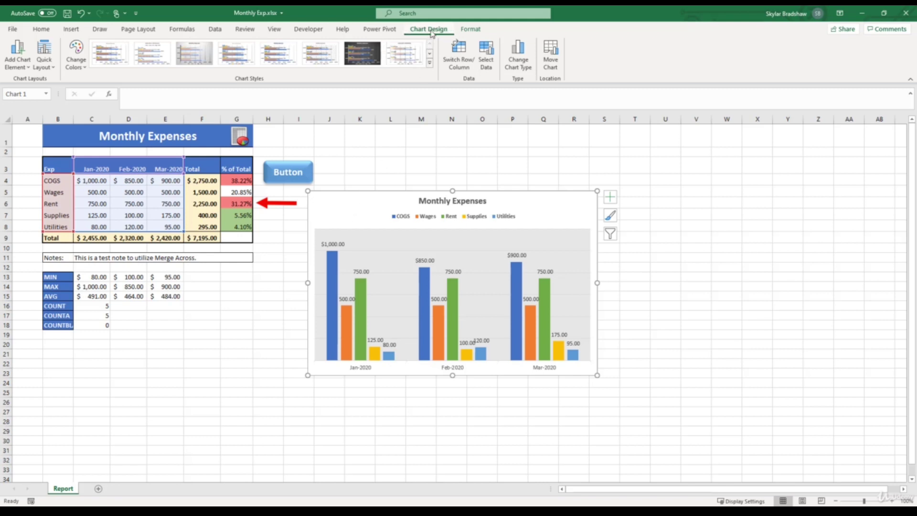
pyautogui.click(457, 55)
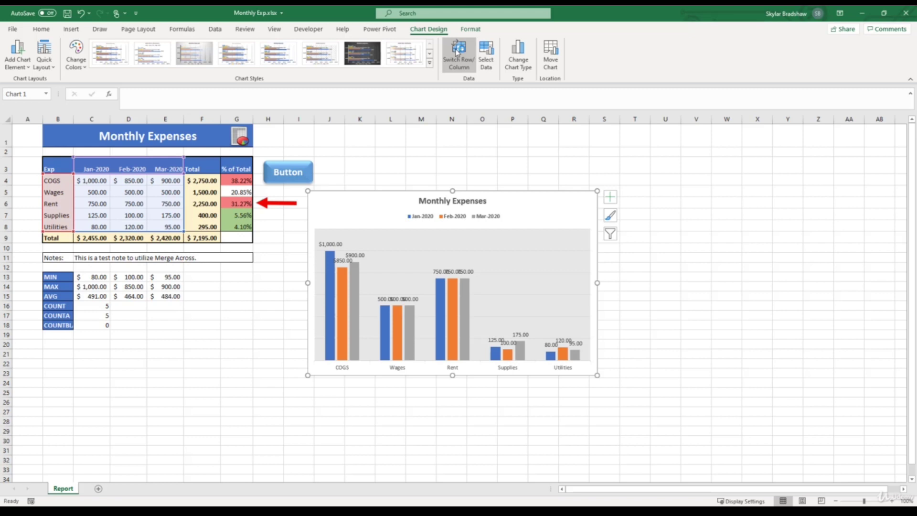
pyautogui.click(457, 52)
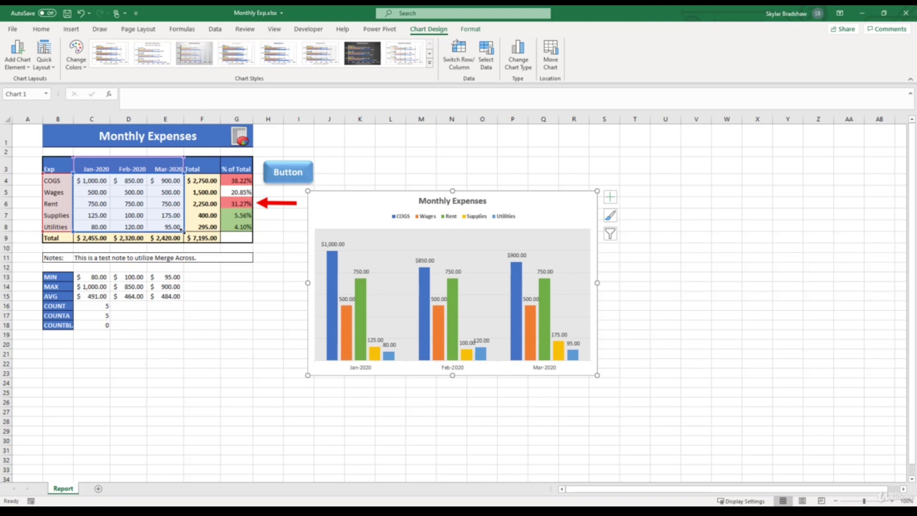
pyautogui.moveTo(182, 230); pyautogui.dragTo(145, 231)
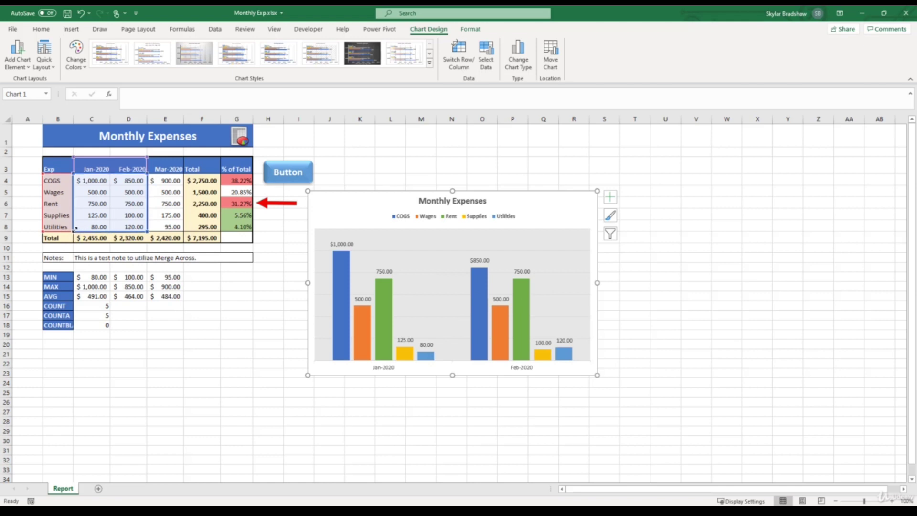
pyautogui.moveTo(75, 228); pyautogui.dragTo(73, 210)
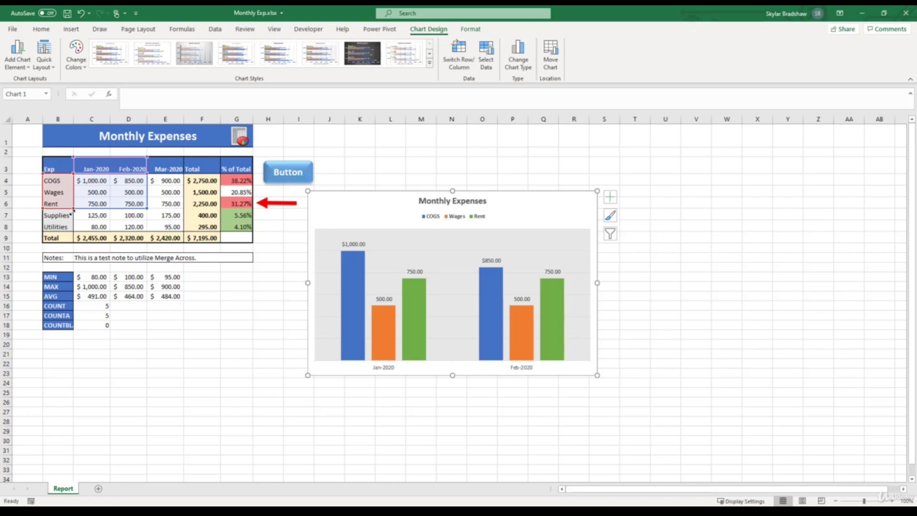
pyautogui.hotkey('ctrl', 'z')
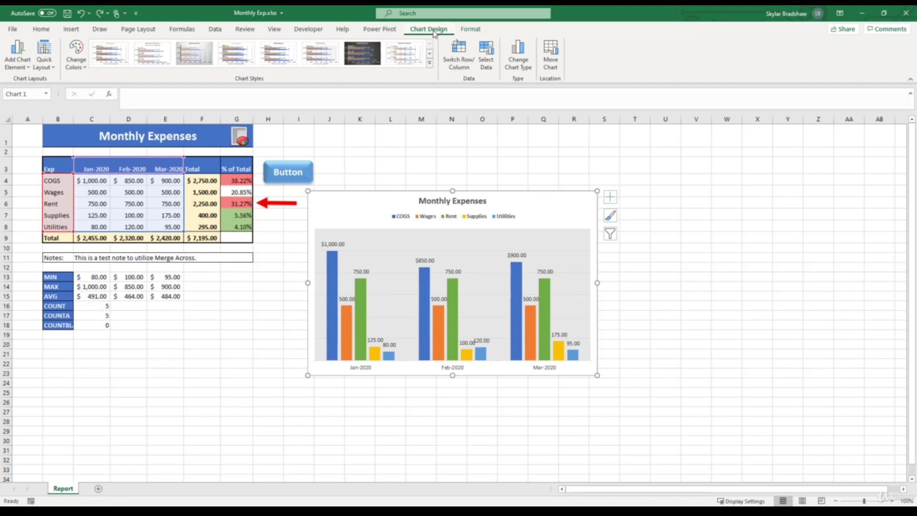
# In Select Data, exclude Mar-2020, Wages and Supplies so only COGS, Rent and Utilities for Jan–Feb remain
pyautogui.click(486, 56)
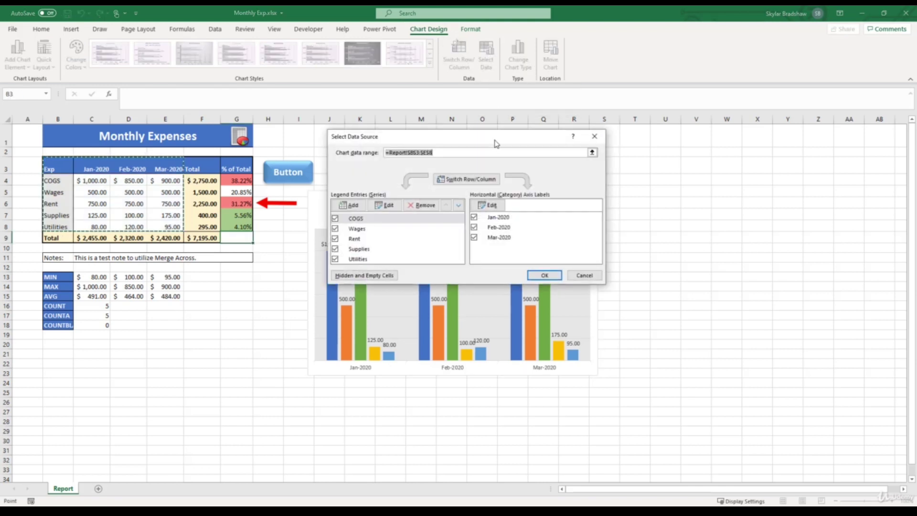
pyautogui.moveTo(499, 143); pyautogui.dragTo(771, 196)
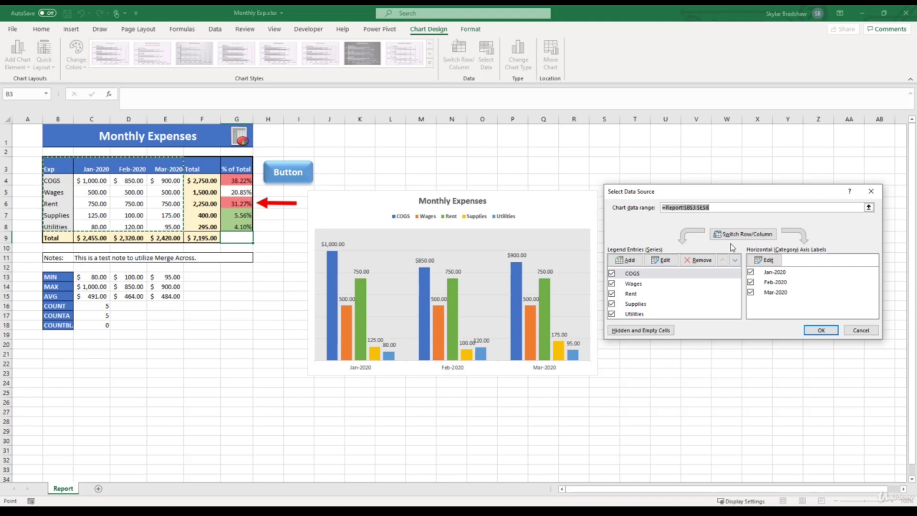
pyautogui.click(750, 292)
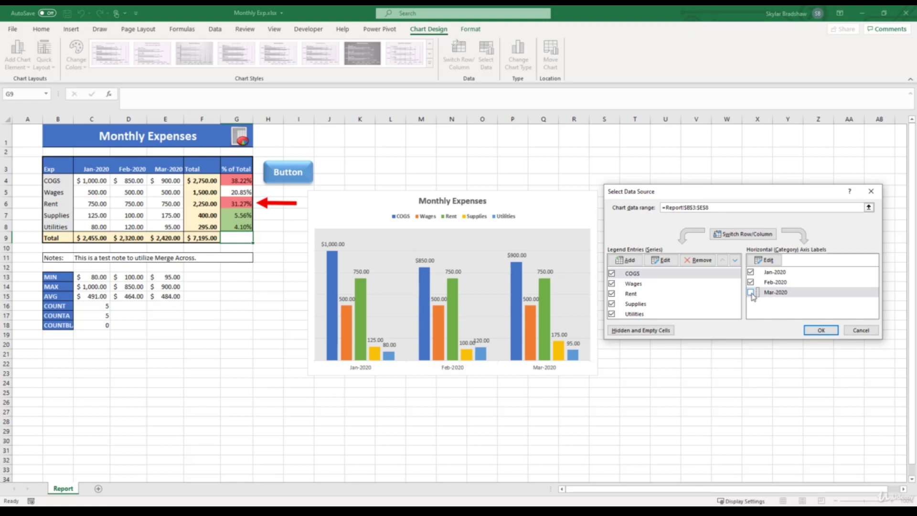
pyautogui.click(612, 284)
pyautogui.click(612, 304)
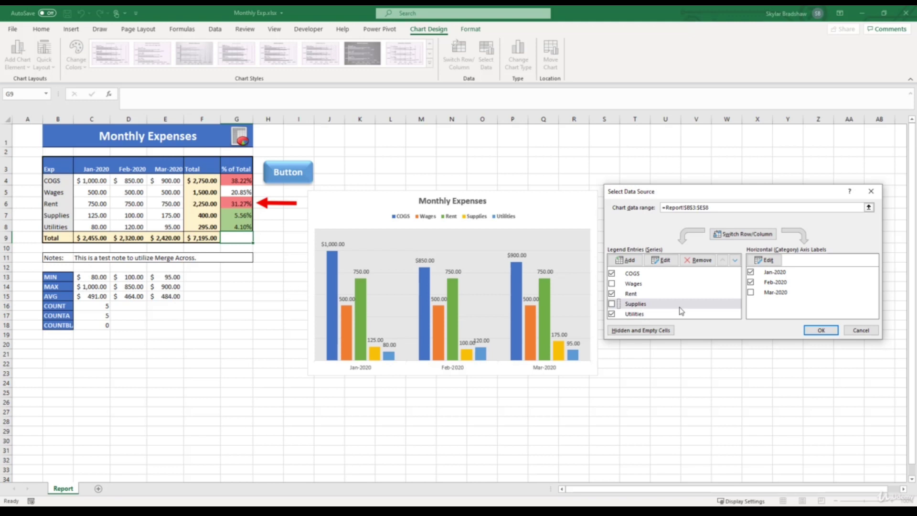
pyautogui.click(818, 330)
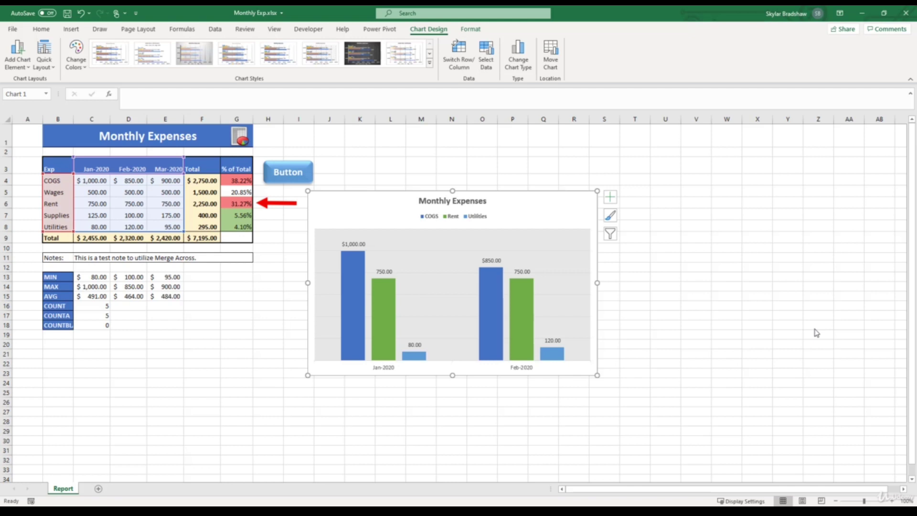
# Re-include Wages, Supplies and Mar-2020 in the chart's data source
pyautogui.click(486, 55)
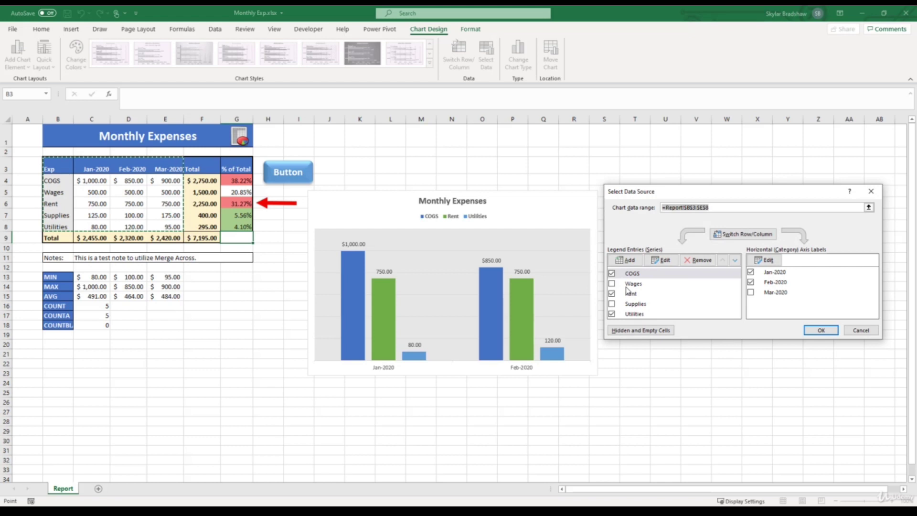
pyautogui.click(611, 283)
pyautogui.click(612, 304)
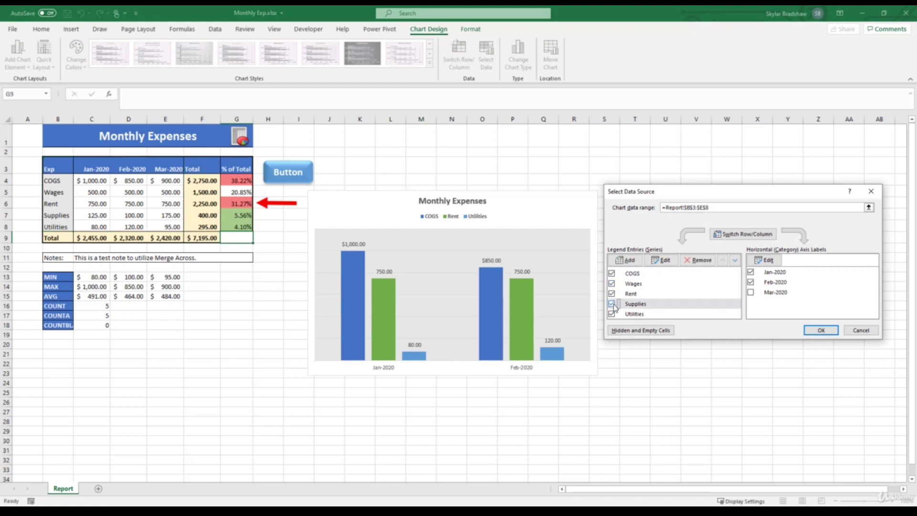
pyautogui.click(750, 293)
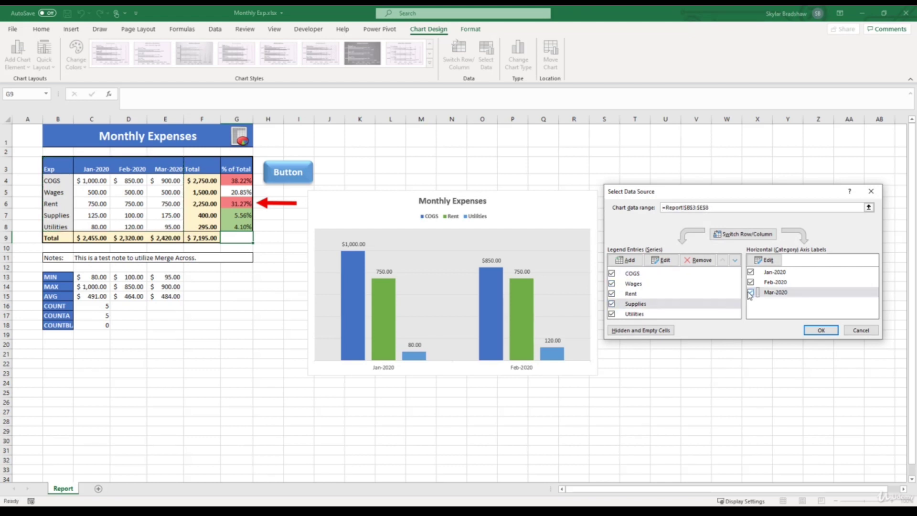
pyautogui.click(821, 330)
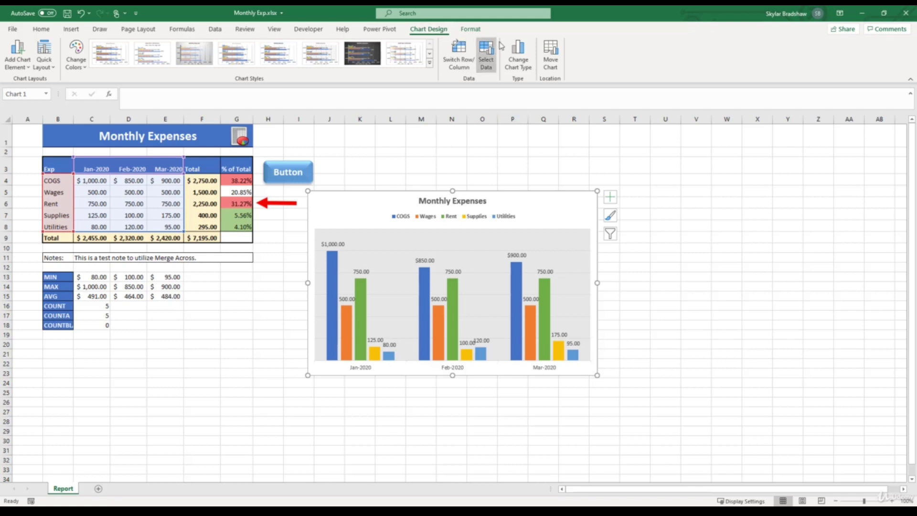
# Try the Clustered Bar chart type, then undo back to clustered columns
pyautogui.click(517, 56)
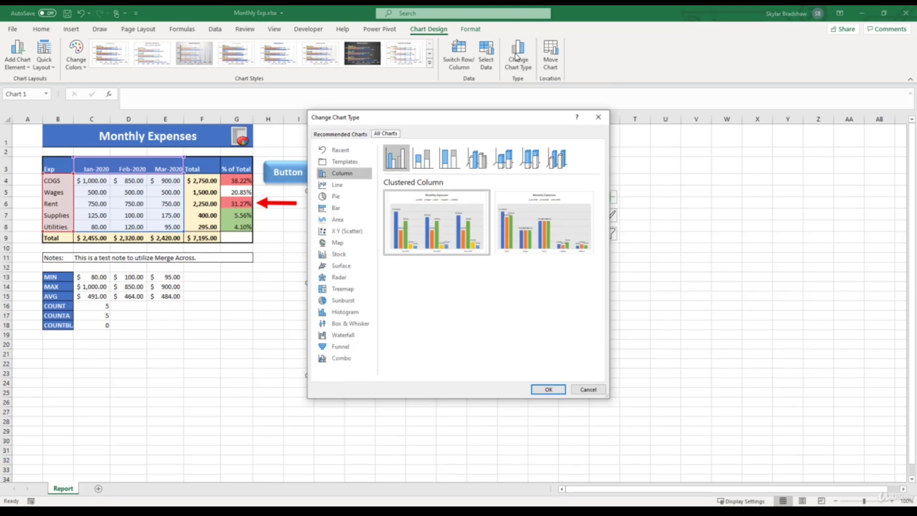
pyautogui.click(342, 209)
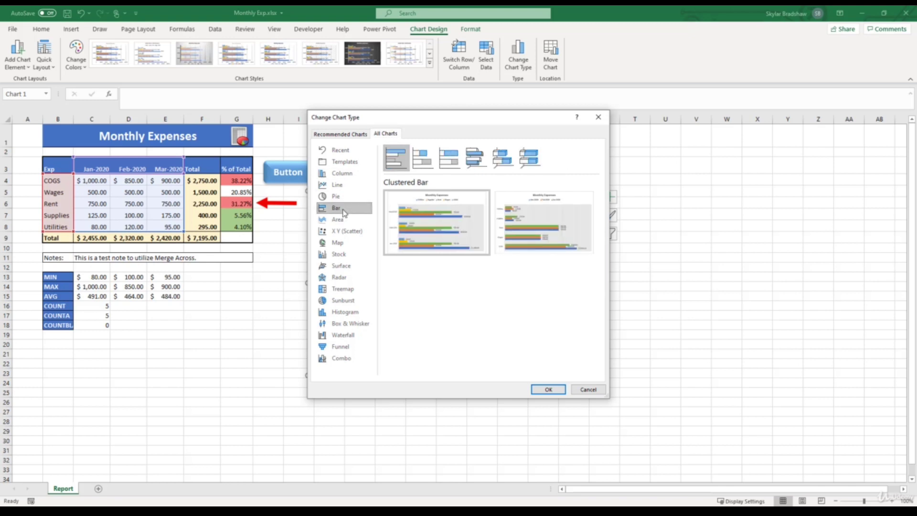
pyautogui.click(548, 389)
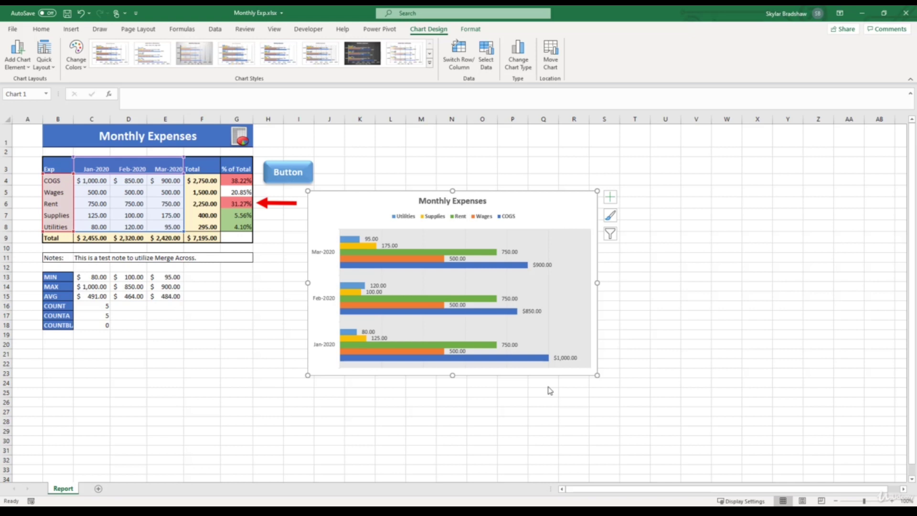
pyautogui.hotkey('ctrl', 'z')
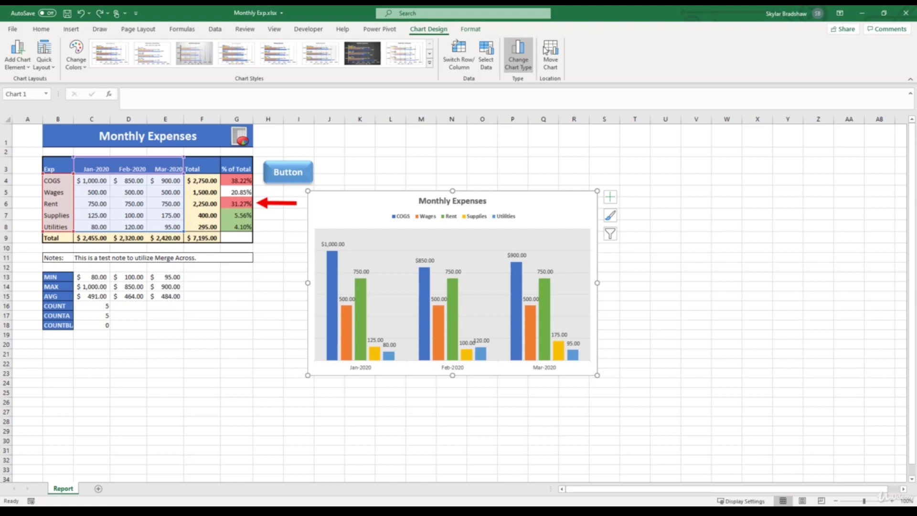
# Move the Monthly Expenses chart to a new chart sheet named Chart1
pyautogui.click(550, 63)
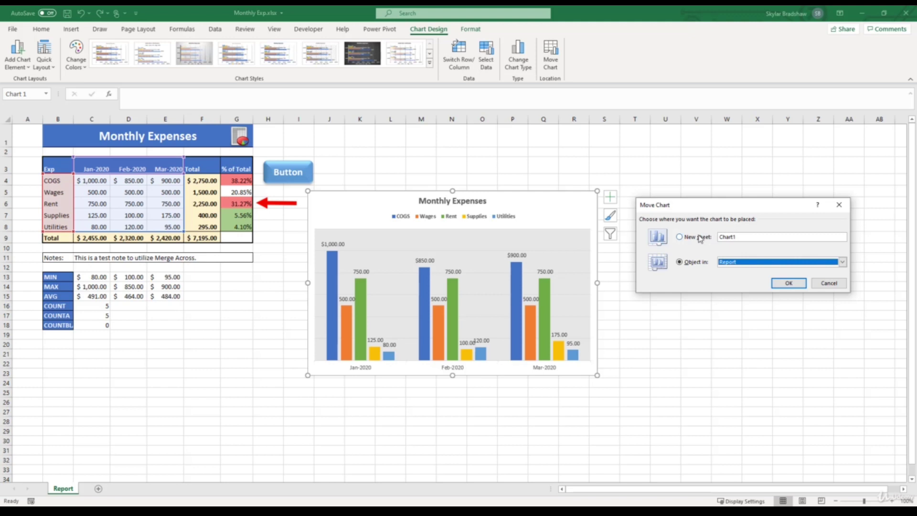
pyautogui.click(680, 238)
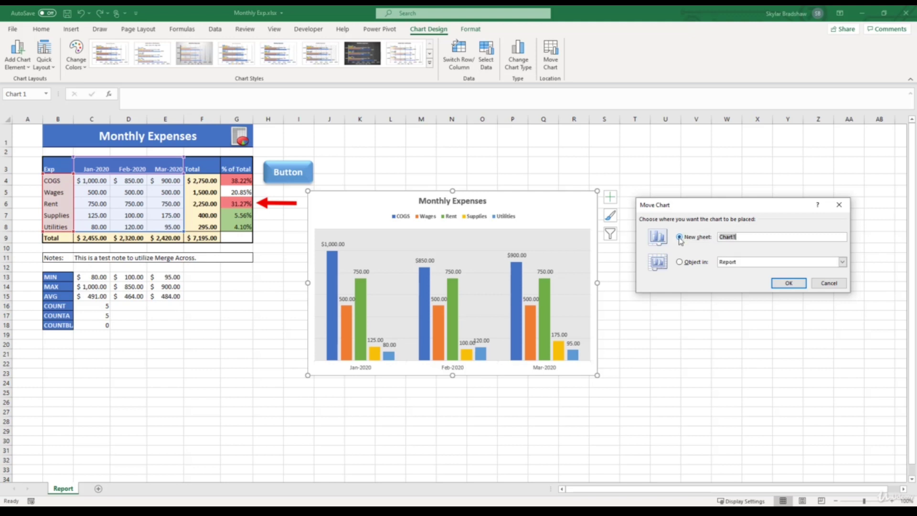
pyautogui.click(787, 283)
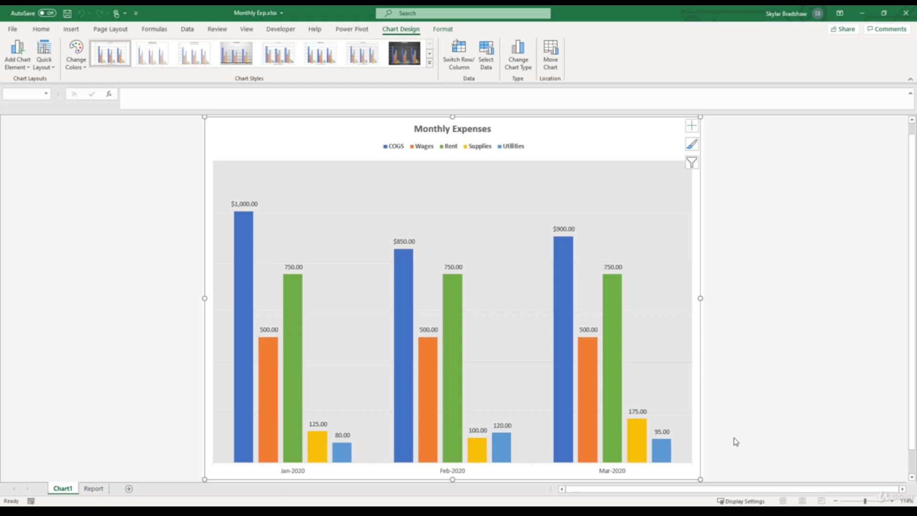
# Move the chart back as an embedded object on the Report sheet
pyautogui.click(551, 59)
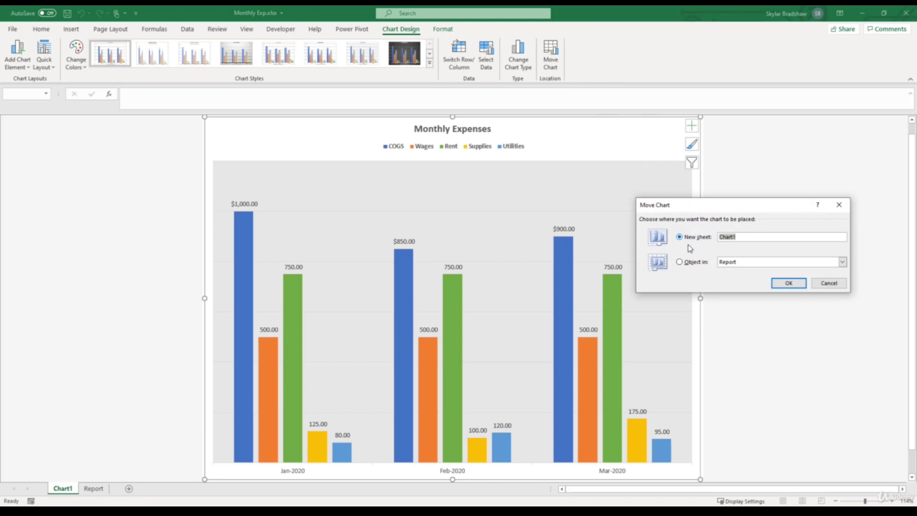
pyautogui.click(680, 263)
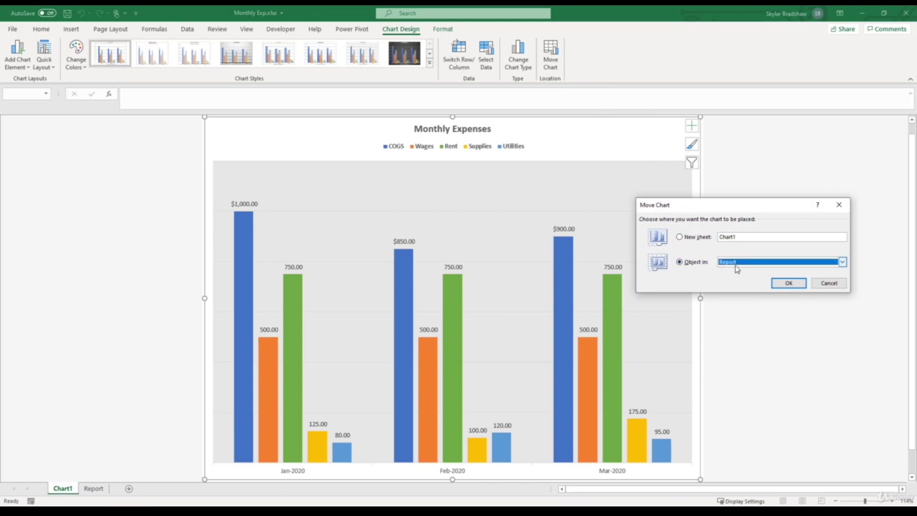
pyautogui.click(788, 282)
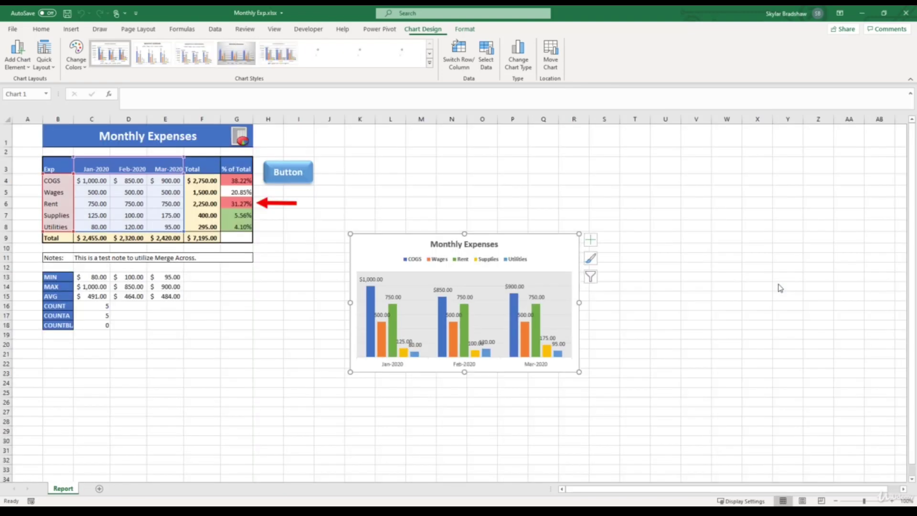
# Enlarge the chart, shift it up and left near the table, then remove it from Report
pyautogui.moveTo(579, 371); pyautogui.dragTo(634, 412)
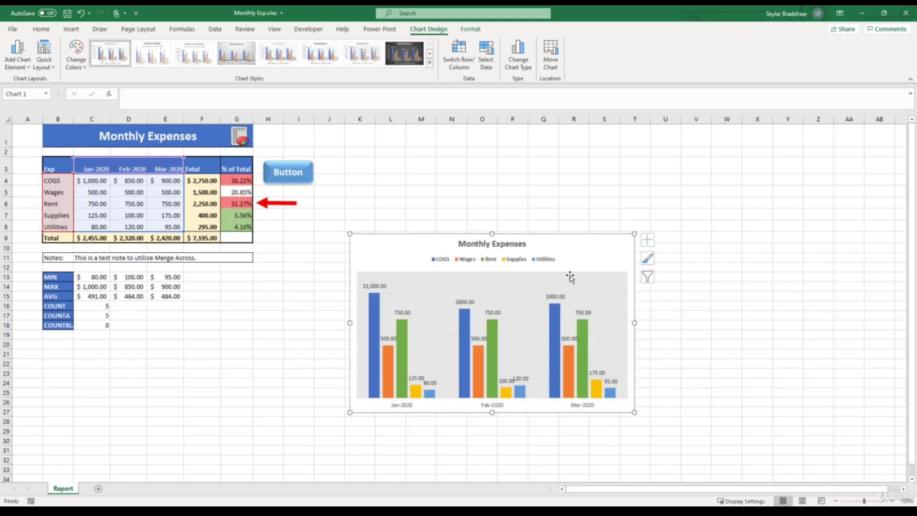
pyautogui.moveTo(572, 251); pyautogui.dragTo(534, 215)
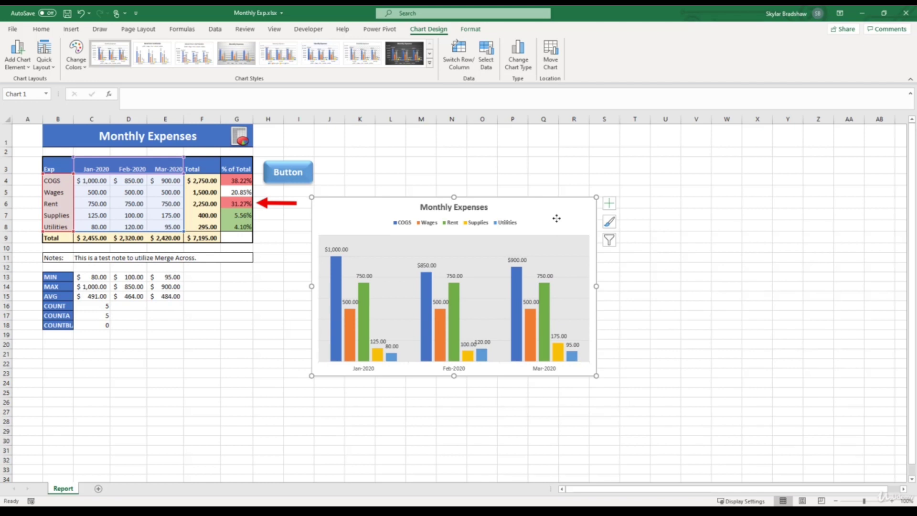
pyautogui.press('Delete')
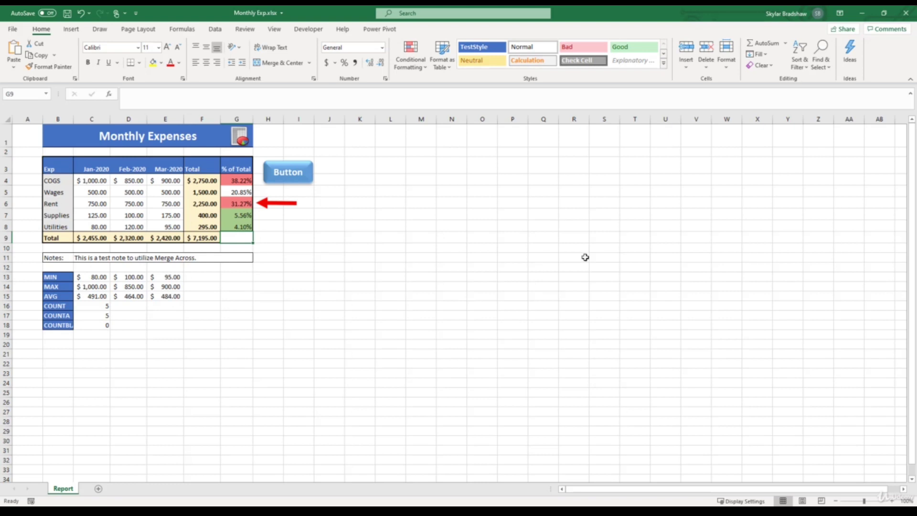
# Paste the chart into a new Sheet1 near B3, then cut it back out
pyautogui.click(99, 488)
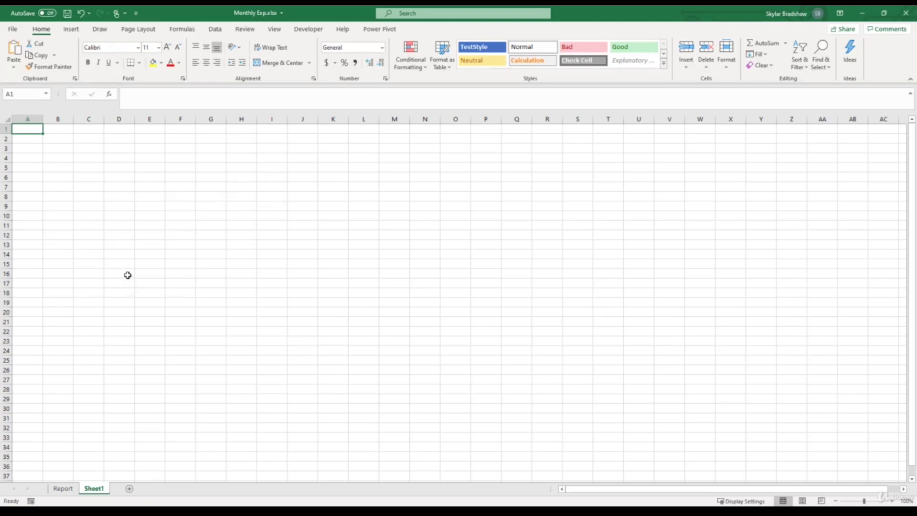
pyautogui.hotkey('ctrl', 'v')
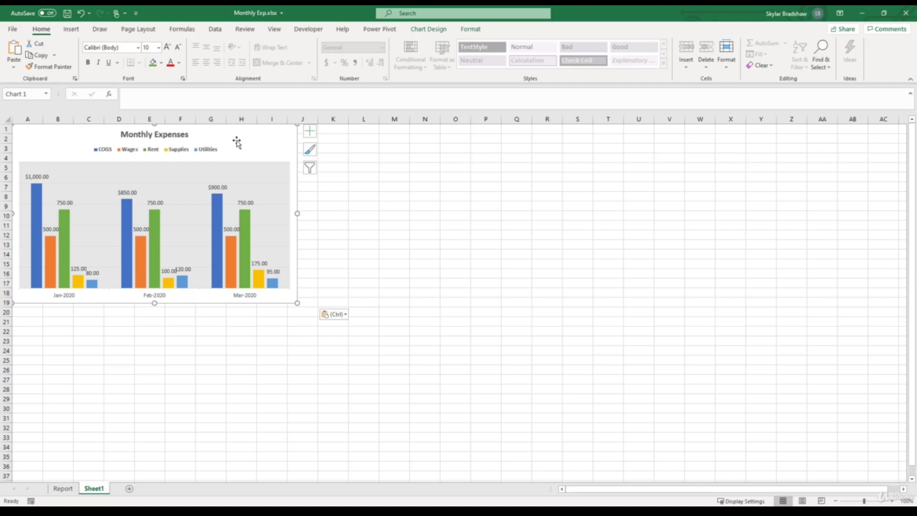
pyautogui.moveTo(237, 141); pyautogui.dragTo(256, 156)
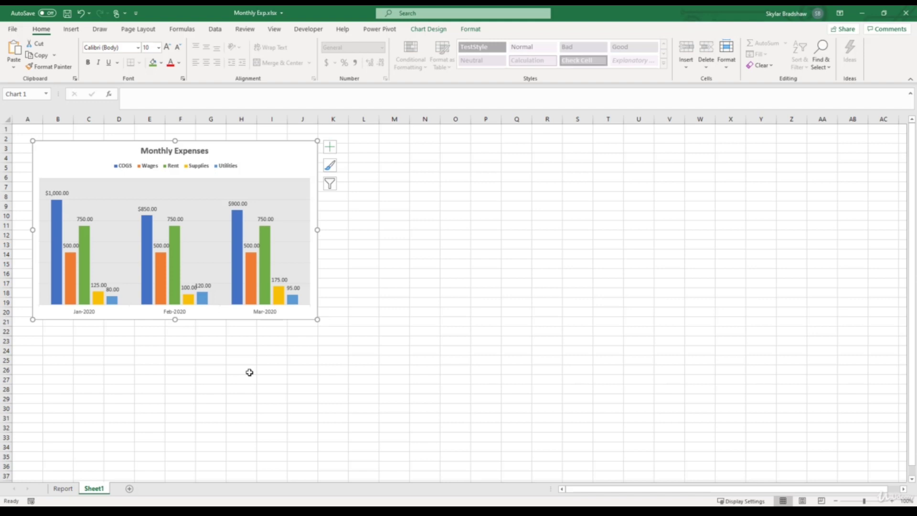
pyautogui.press('Delete')
# Paste the chart onto the Report sheet at L17 and move it beside the expenses table
pyautogui.click(63, 488)
pyautogui.click(388, 314)
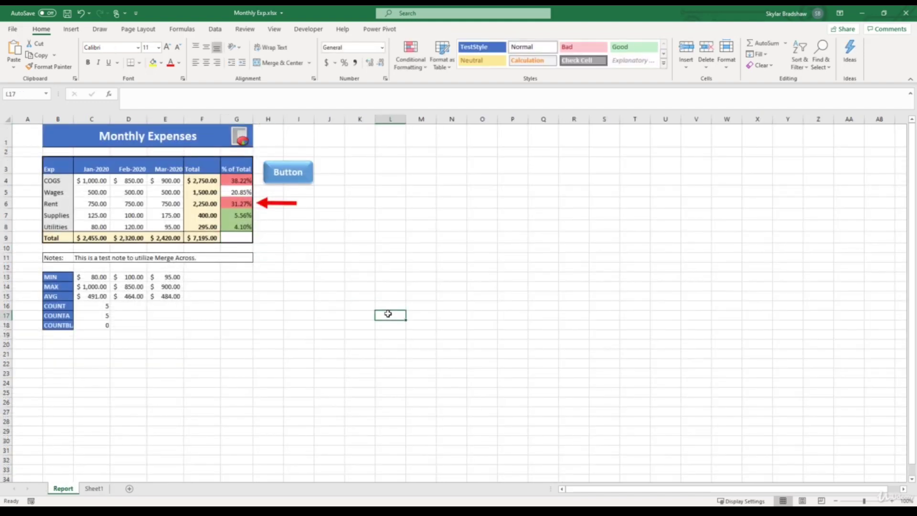
pyautogui.hotkey('ctrl', 'v')
pyautogui.moveTo(387, 314); pyautogui.dragTo(368, 192)
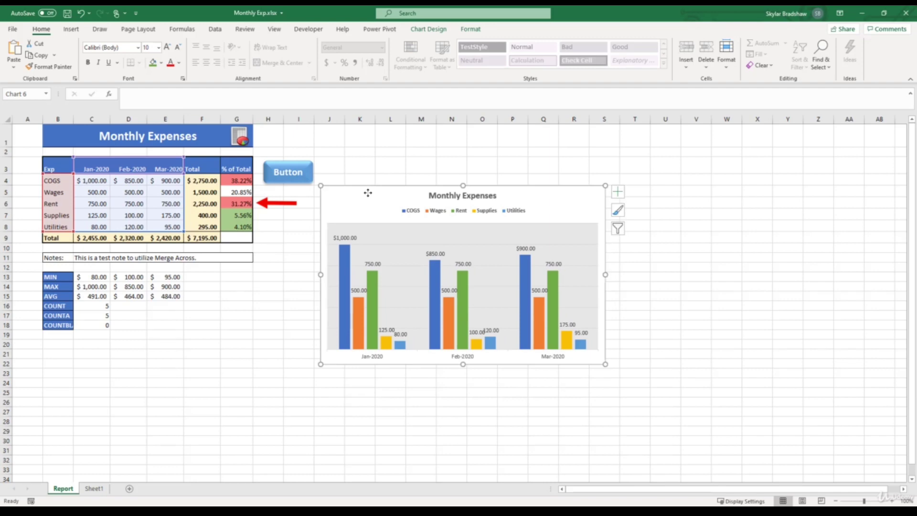